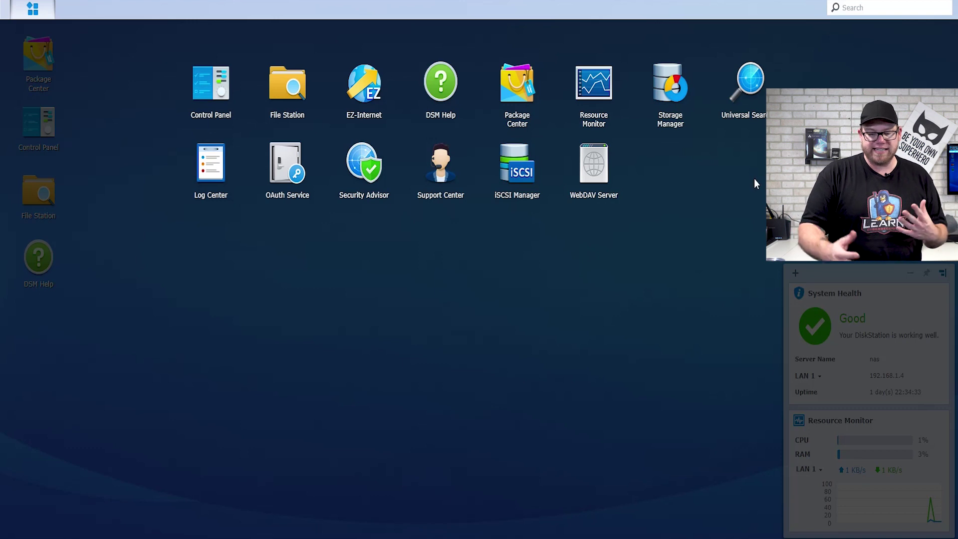
Launch Storage Manager from the DSM Main Menu app grid
{"action": "left_click", "coordinate": [669, 97]}
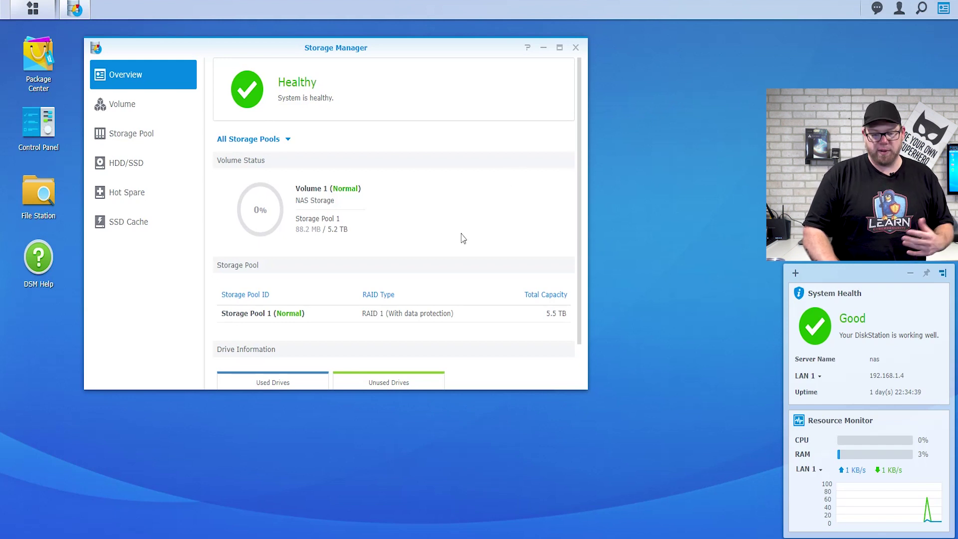
Scroll the Storage Manager Overview to review Volume 1 and Storage Pool 1 status
{"action": "scroll", "coordinate": [450, 232], "scroll_direction": "down", "scroll_amount": 2}
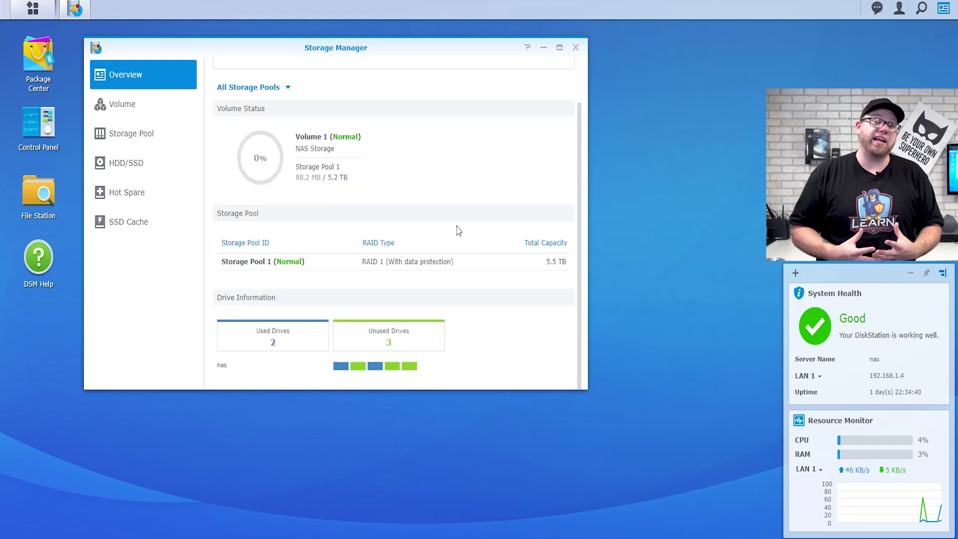
{"action": "scroll", "coordinate": [456, 229], "scroll_direction": "up", "scroll_amount": 2}
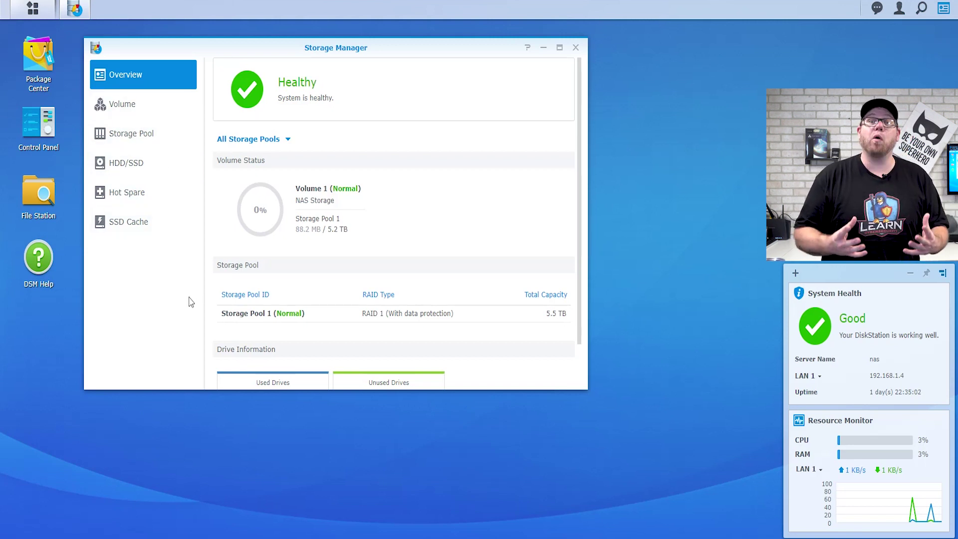
{"action": "scroll", "coordinate": [224, 296], "scroll_direction": "down", "scroll_amount": 1}
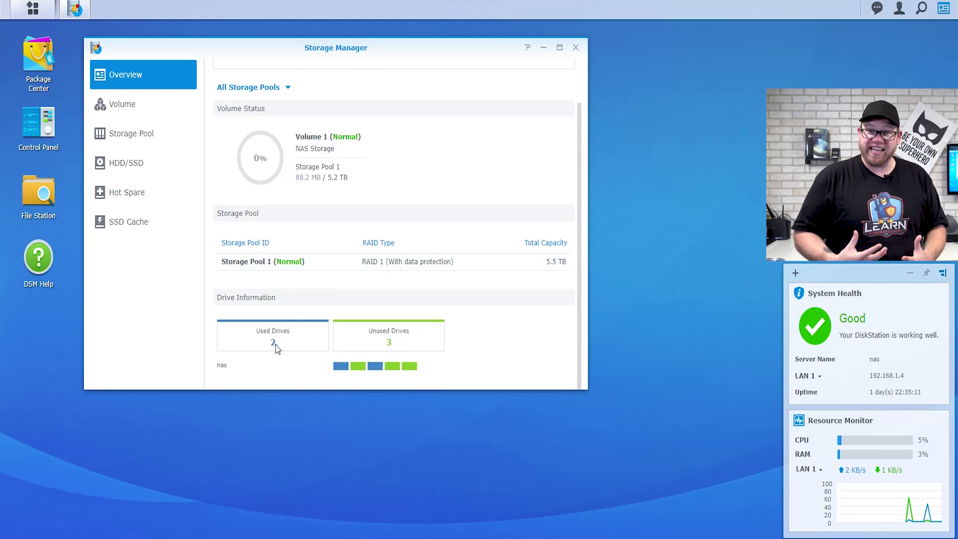
{"action": "mouse_move", "coordinate": [366, 370]}
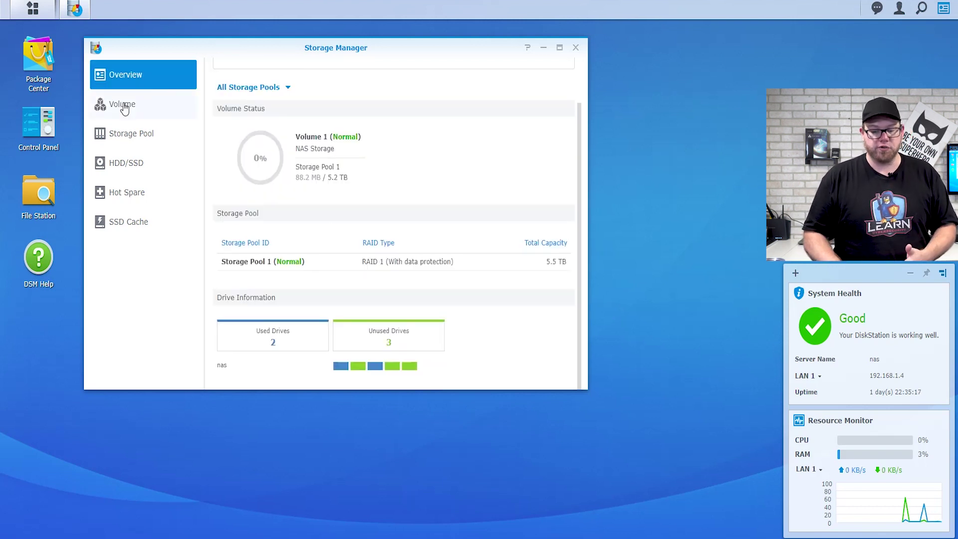
Review Volume 1 and Storage Pool 1 details, the Drive 1–5 list, and Hot Spare status
{"action": "left_click", "coordinate": [122, 104]}
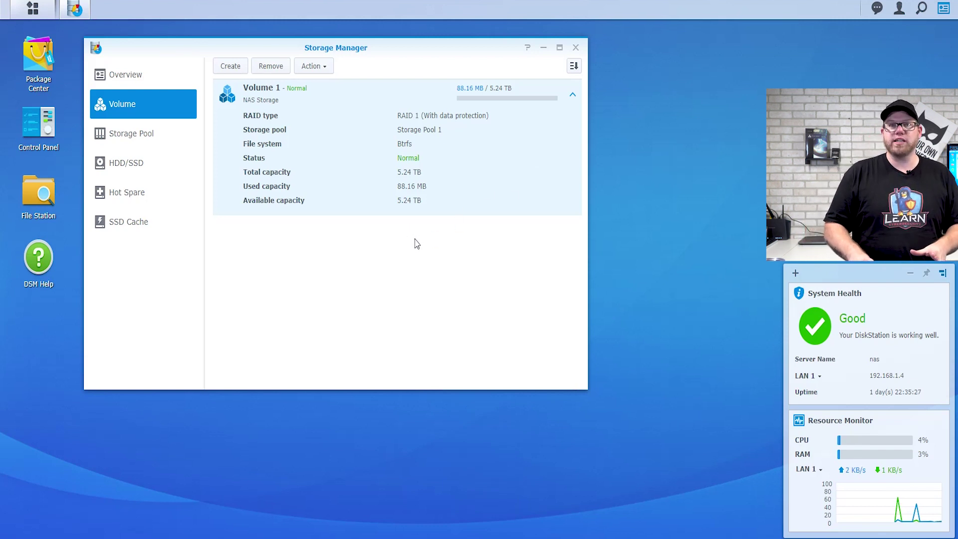
{"action": "left_click", "coordinate": [136, 137]}
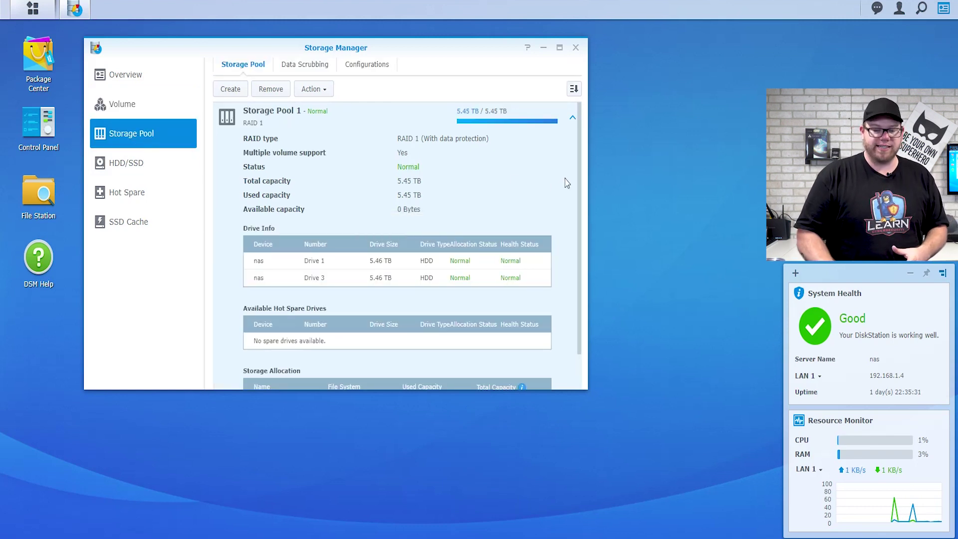
{"action": "scroll", "coordinate": [567, 183], "scroll_direction": "down", "scroll_amount": 1}
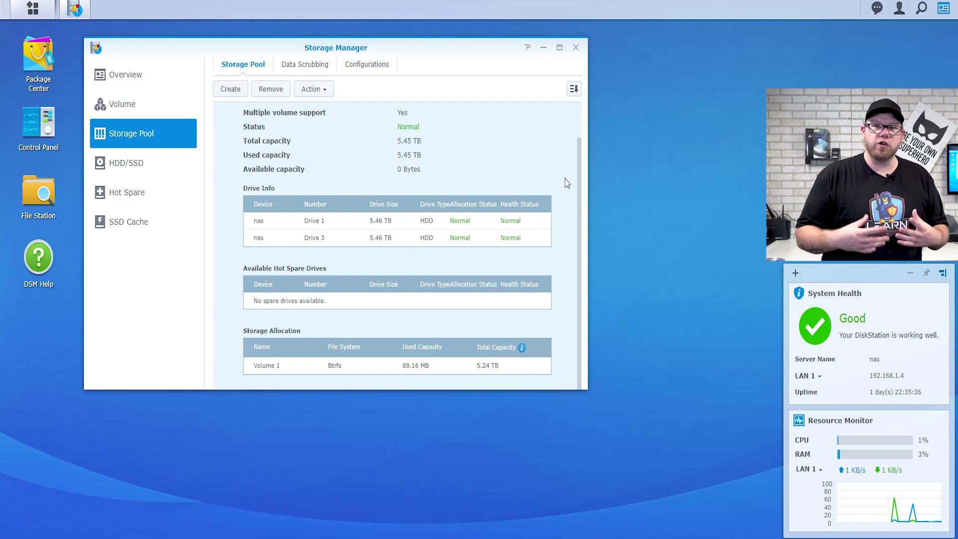
{"action": "scroll", "coordinate": [567, 183], "scroll_direction": "up", "scroll_amount": 1}
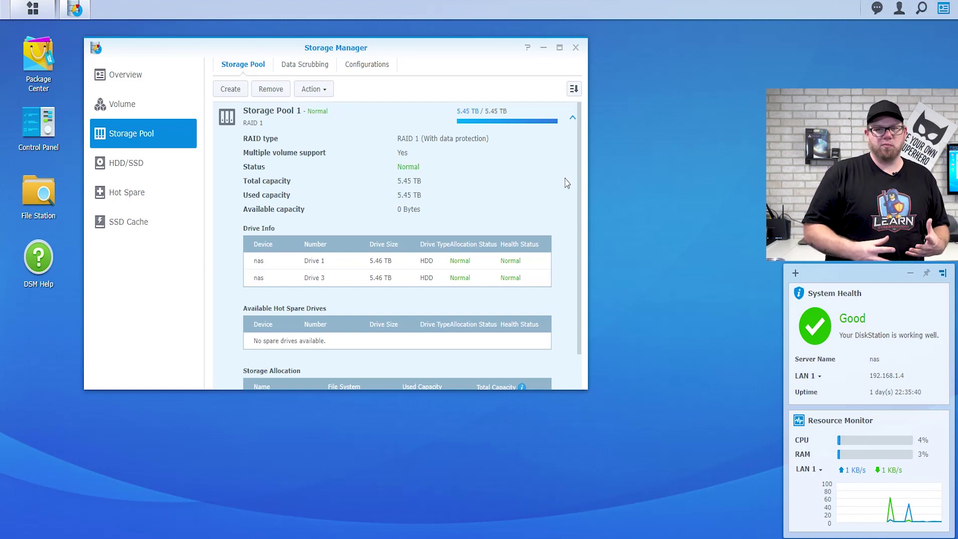
{"action": "left_click", "coordinate": [150, 163]}
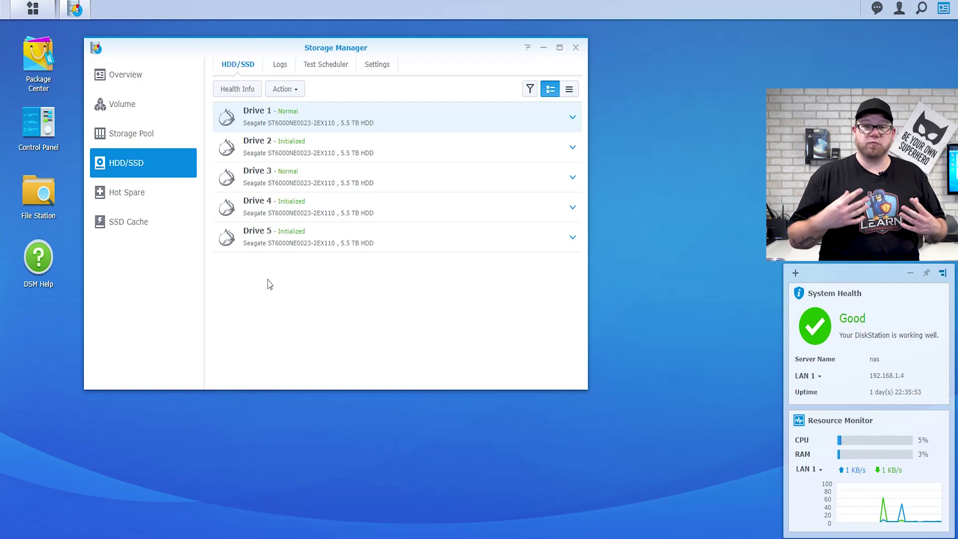
{"action": "left_click", "coordinate": [138, 198]}
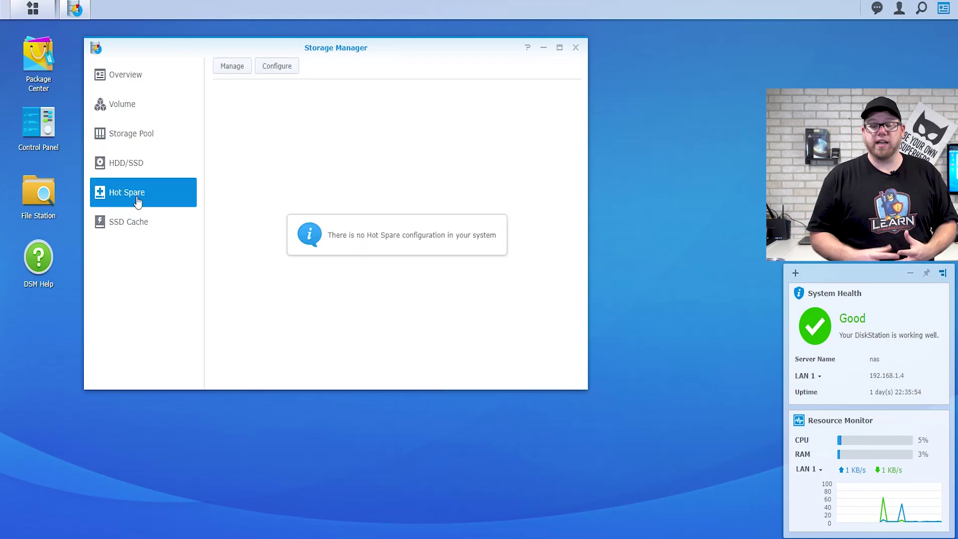
Check SSD Cache status, then launch the Volume Creation Wizard from the Volume page
{"action": "left_click", "coordinate": [141, 223]}
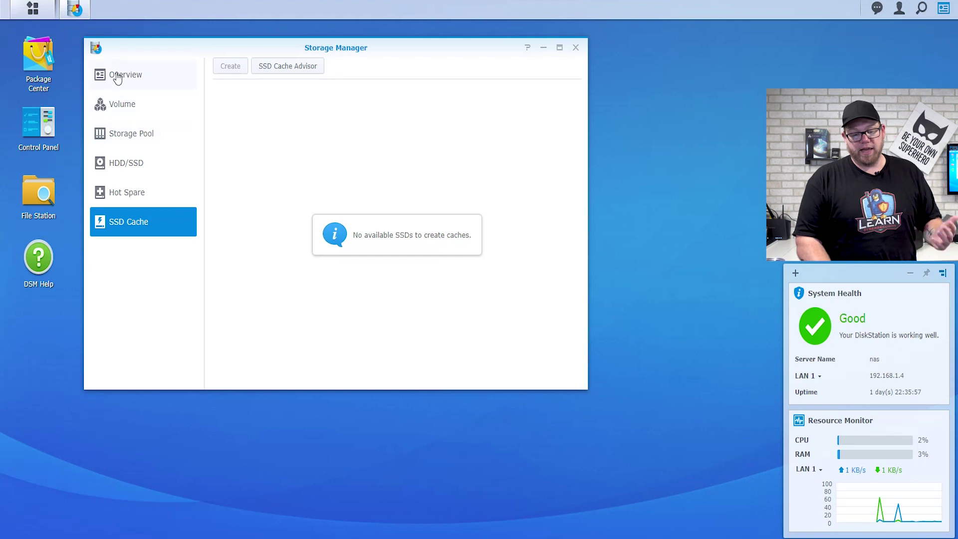
{"action": "left_click", "coordinate": [122, 102]}
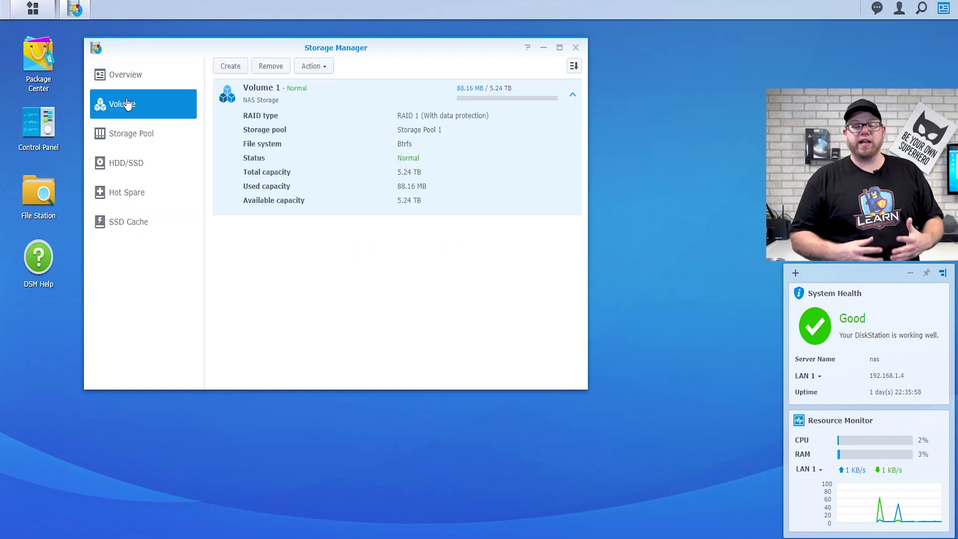
{"action": "left_click", "coordinate": [240, 72]}
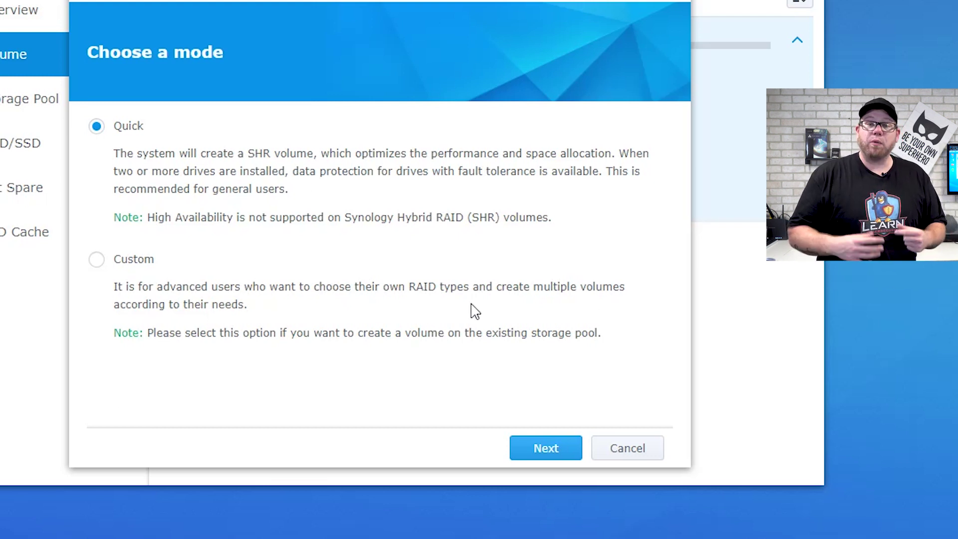
Choose Custom mode for the new volume and advance to the storage pool step
{"action": "left_click", "coordinate": [140, 263]}
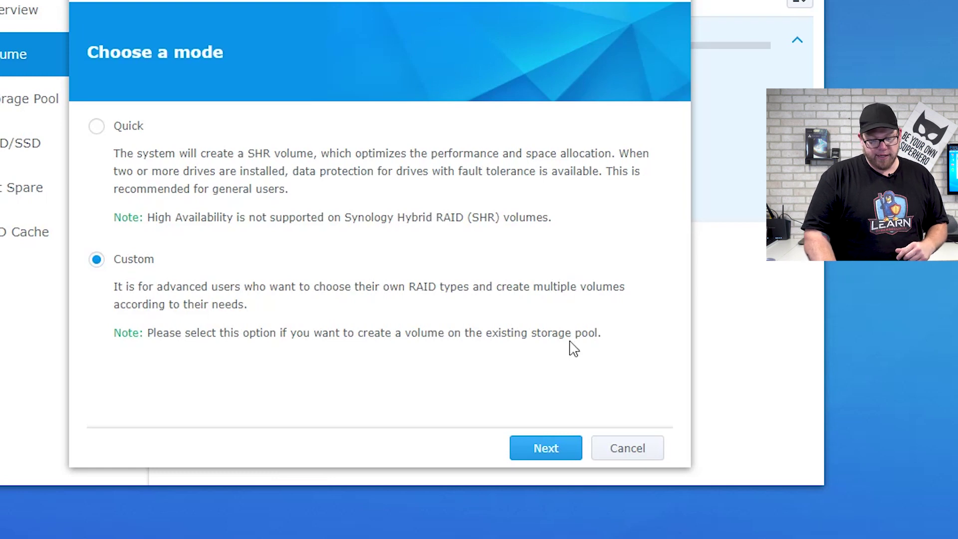
{"action": "left_click", "coordinate": [545, 455]}
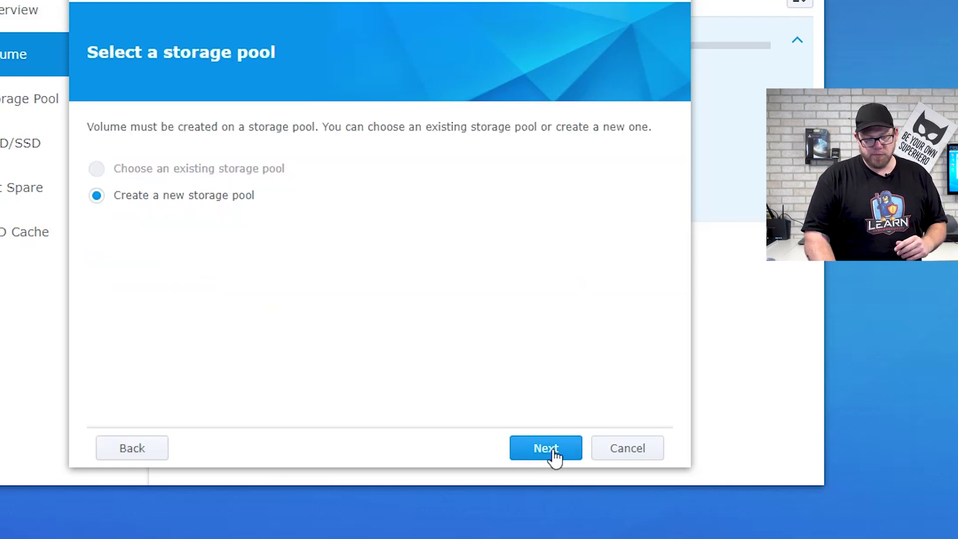
Keep 'Create a new storage pool' and Higher flexibility to reach the pool property settings
{"action": "left_click", "coordinate": [555, 457]}
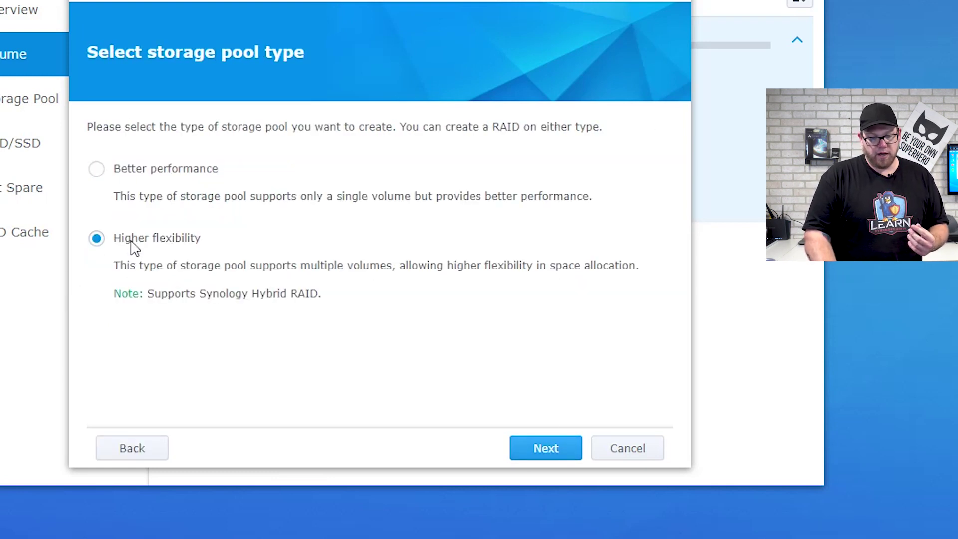
{"action": "left_click", "coordinate": [548, 455]}
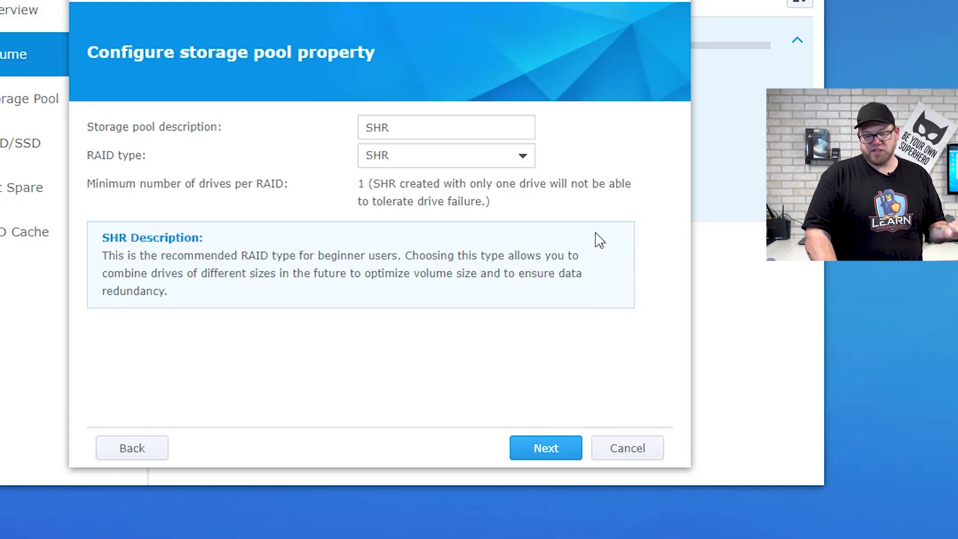
{"action": "left_click", "coordinate": [524, 159]}
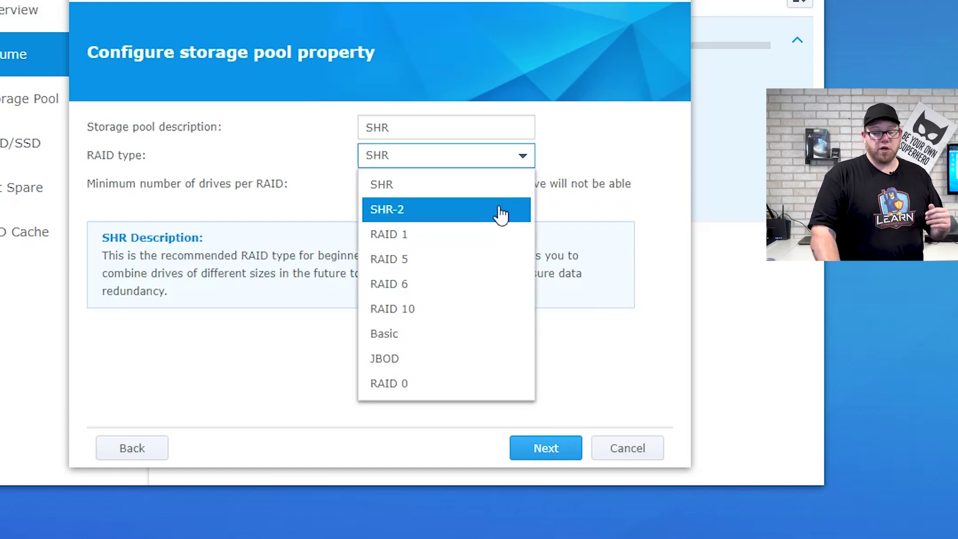
Cycle the RAID type through RAID 1, RAID 5, RAID 6 and RAID 10, reading each description
{"action": "left_click", "coordinate": [584, 171]}
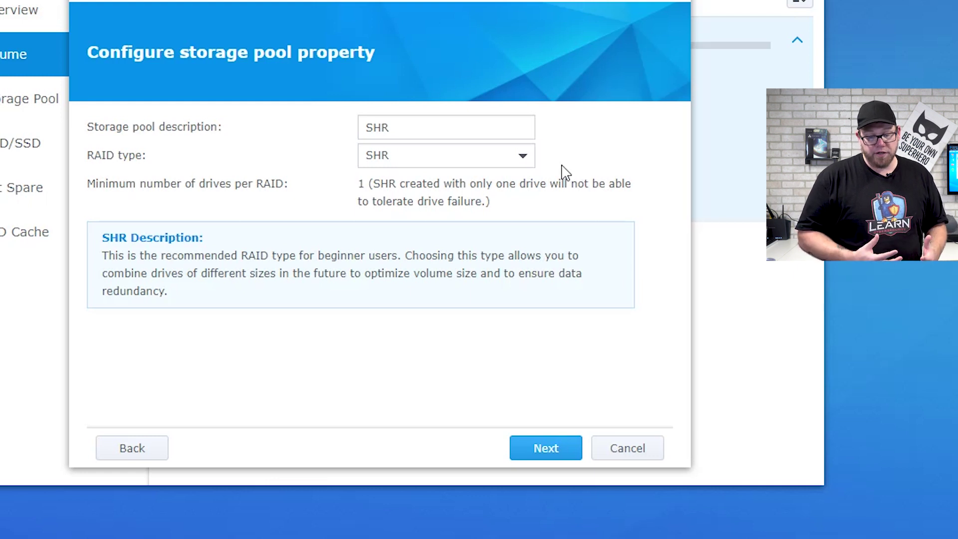
{"action": "left_click", "coordinate": [528, 169]}
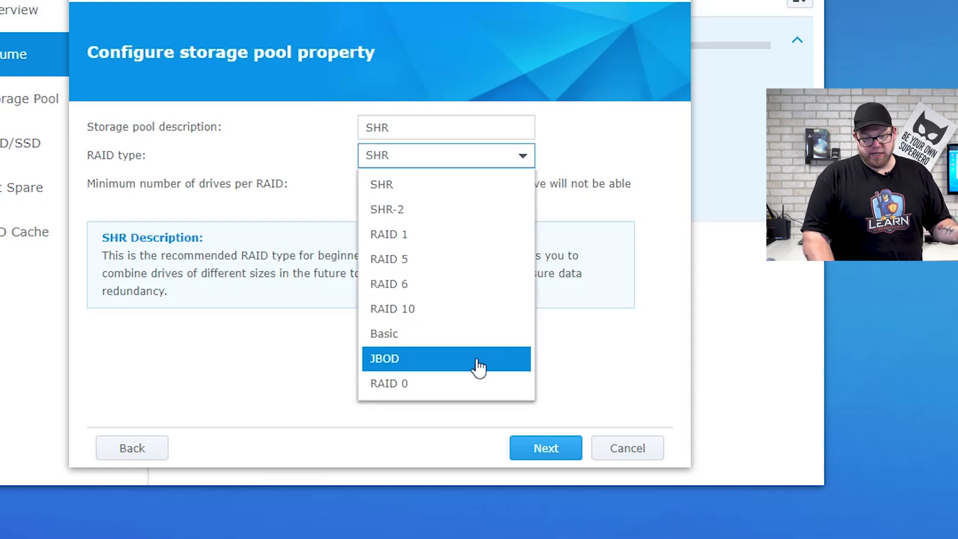
{"action": "left_click", "coordinate": [469, 235]}
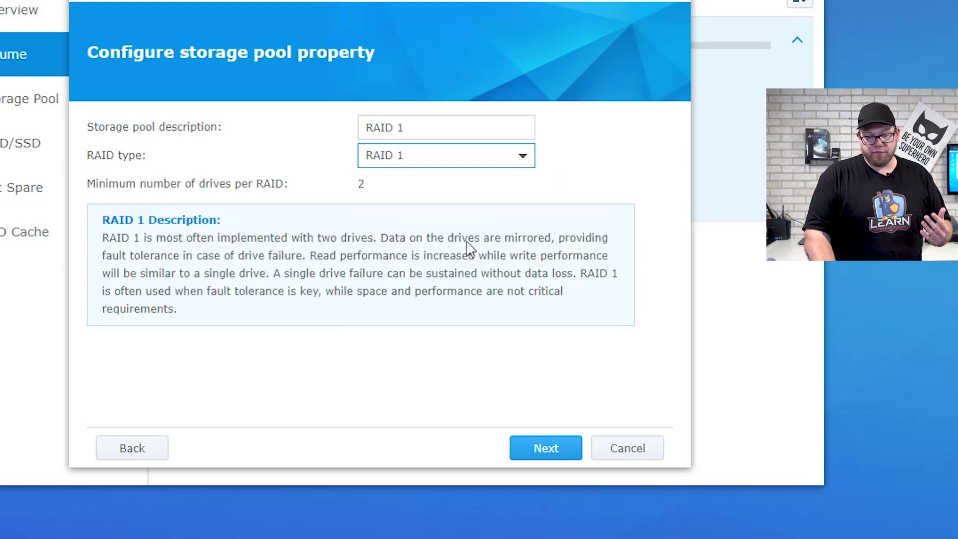
{"action": "left_click", "coordinate": [529, 158]}
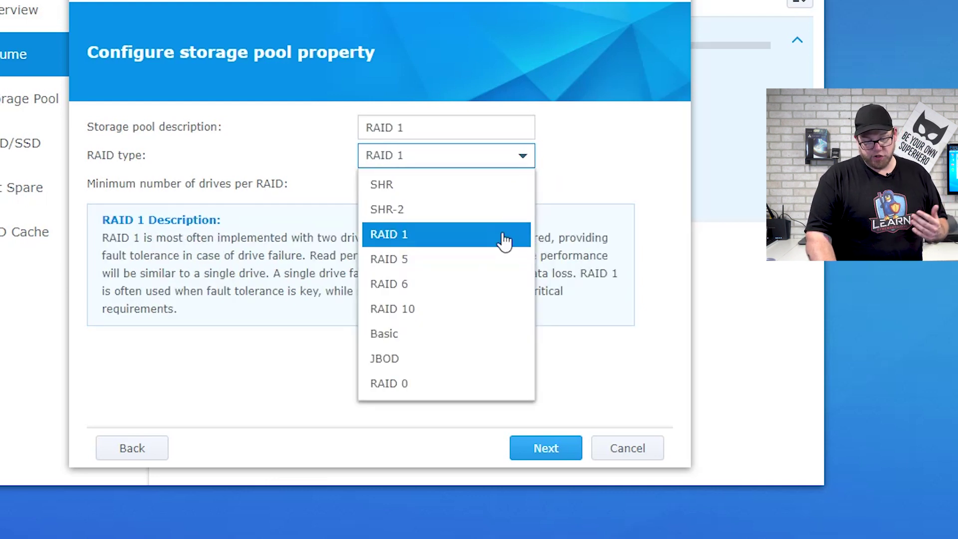
{"action": "left_click", "coordinate": [493, 257]}
{"action": "left_click", "coordinate": [528, 160]}
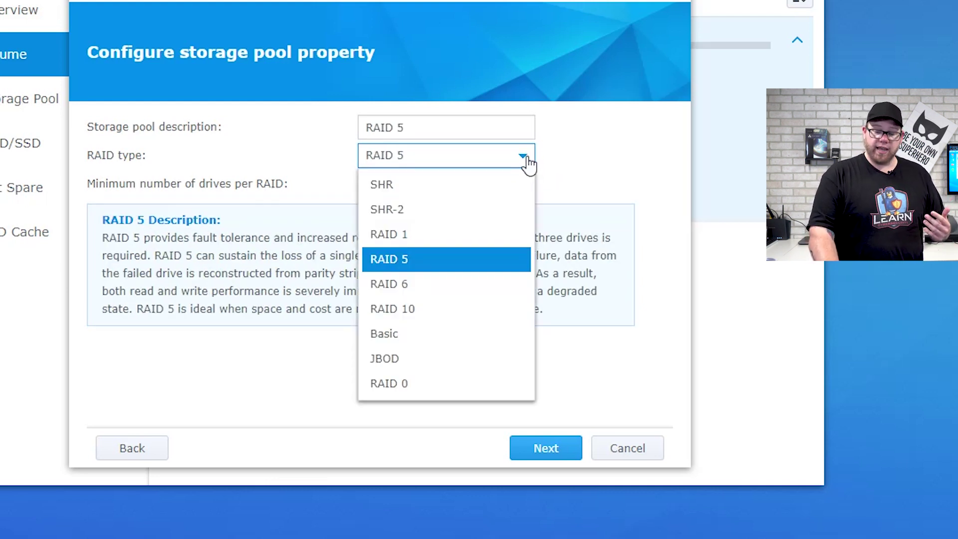
{"action": "left_click", "coordinate": [467, 282]}
{"action": "left_click", "coordinate": [525, 164]}
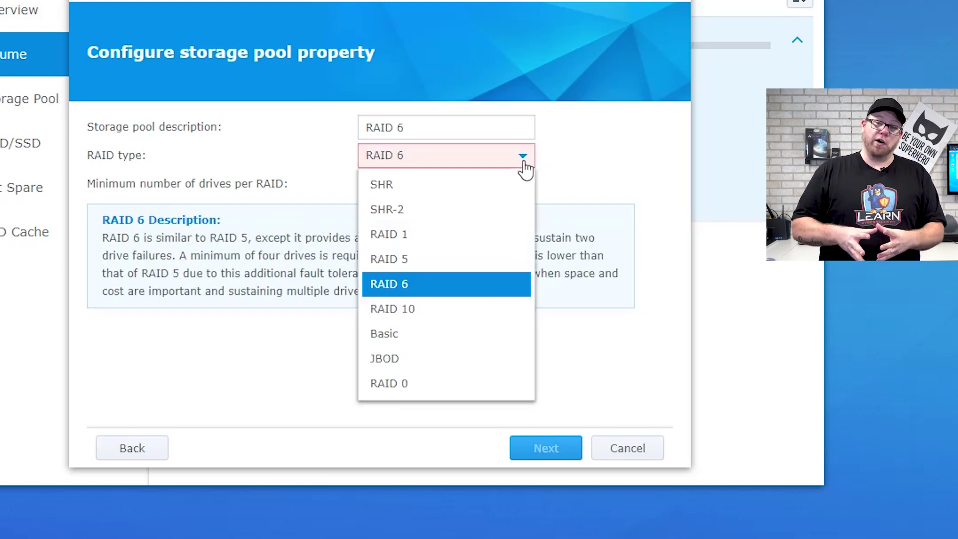
{"action": "left_click", "coordinate": [467, 308]}
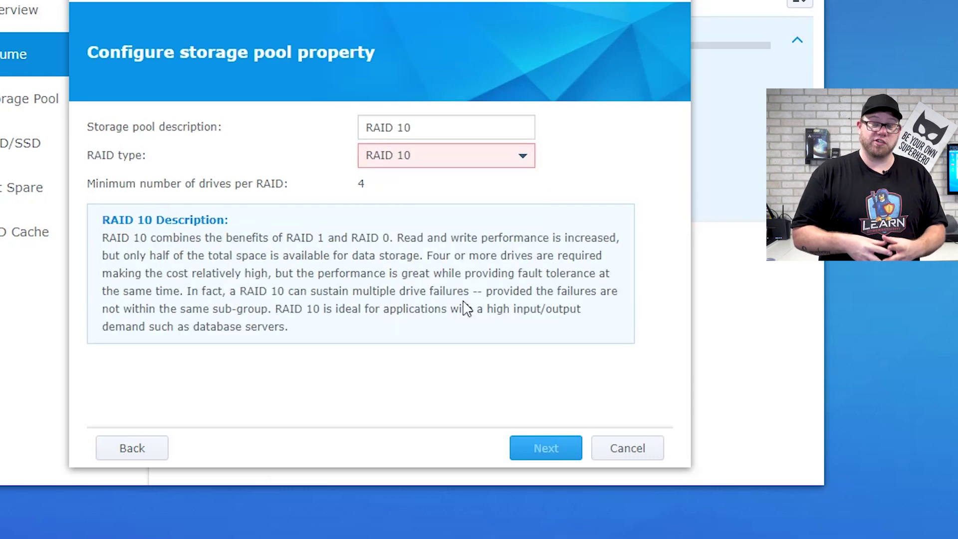
Try Basic and JBOD, then leave RAID 0 as the storage pool RAID type
{"action": "left_click", "coordinate": [532, 163]}
{"action": "left_click", "coordinate": [469, 334]}
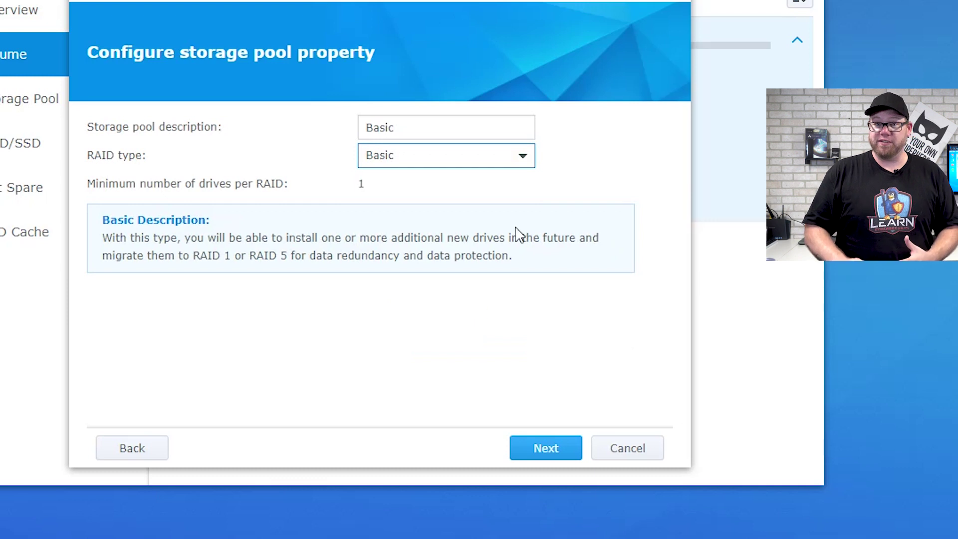
{"action": "left_click", "coordinate": [528, 162]}
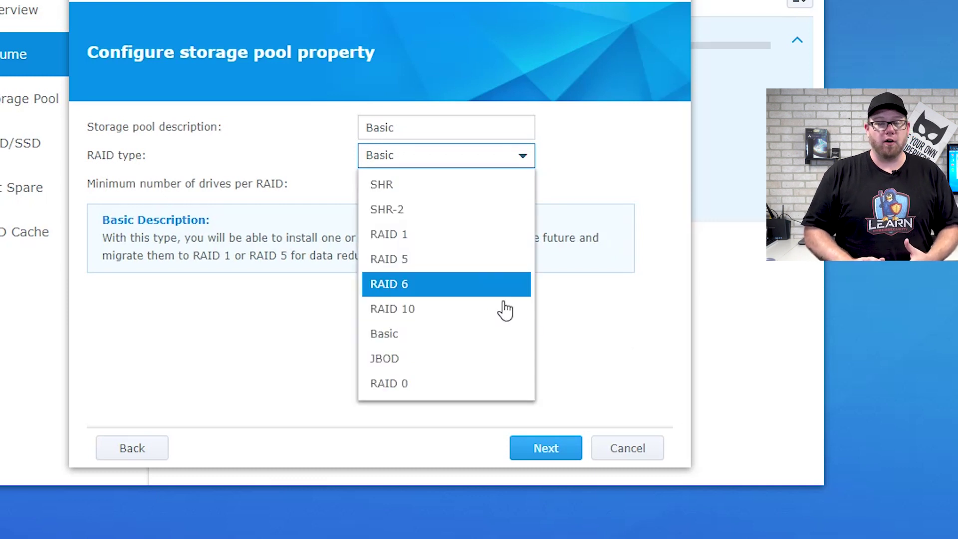
{"action": "left_click", "coordinate": [471, 359]}
{"action": "left_click", "coordinate": [531, 159]}
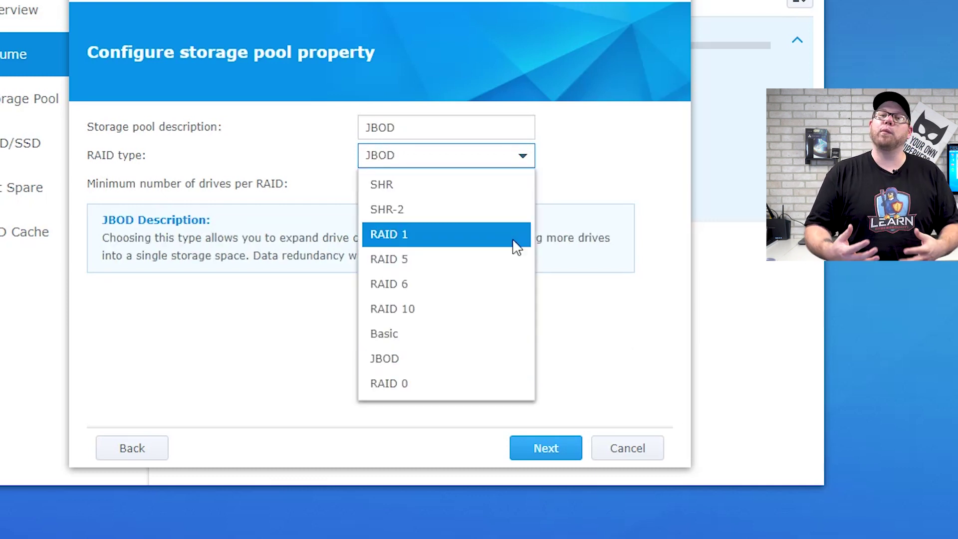
{"action": "left_click", "coordinate": [468, 382]}
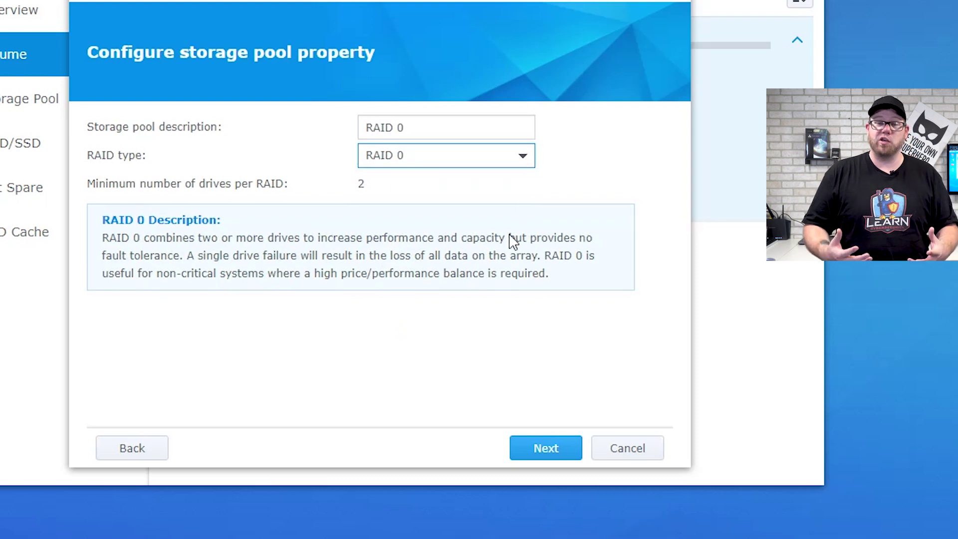
{"action": "left_click", "coordinate": [531, 160]}
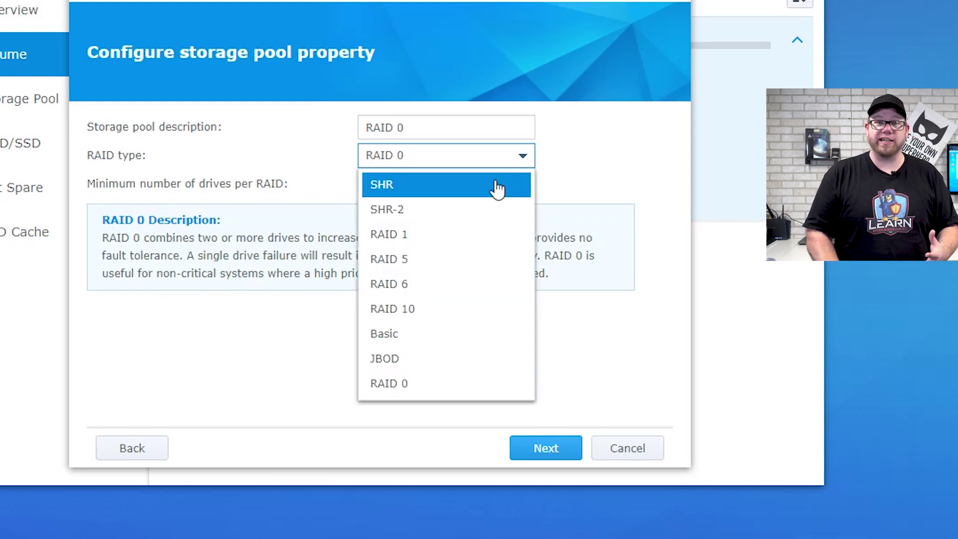